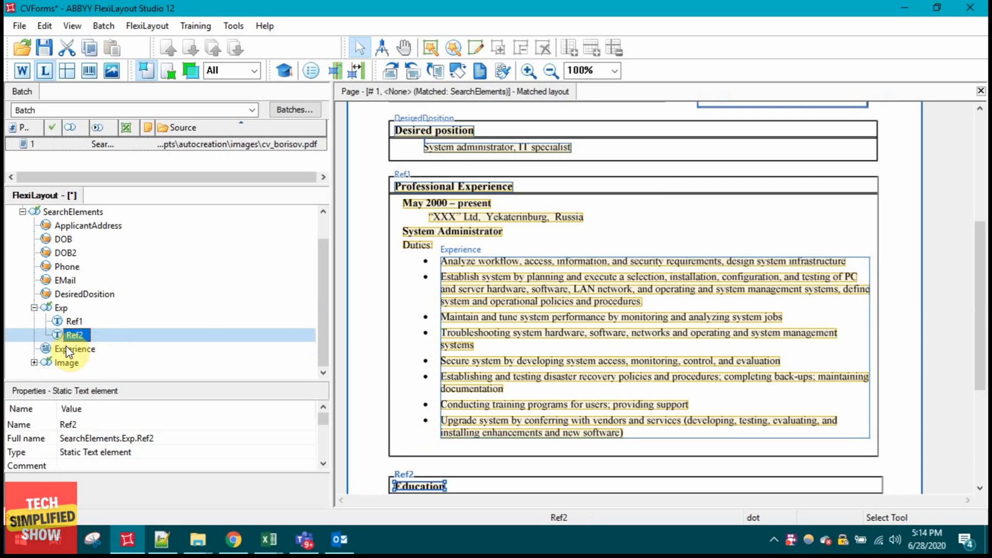
Move the Experience paragraph element into the Exp group after Ref2 and collapse the group.
{"action": "left_click_drag", "start_coordinate": [76, 350], "coordinate": [88, 342]}
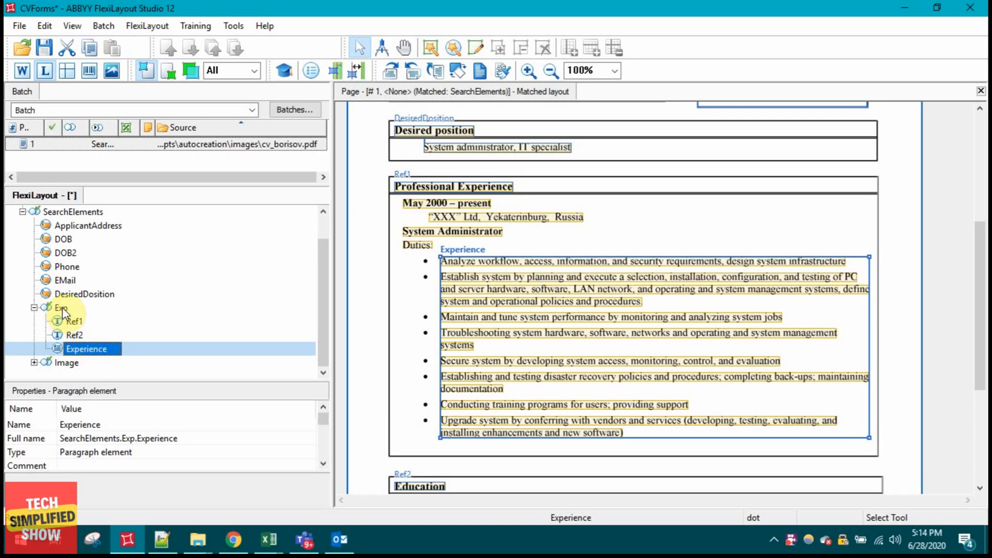
{"action": "left_click", "coordinate": [33, 308]}
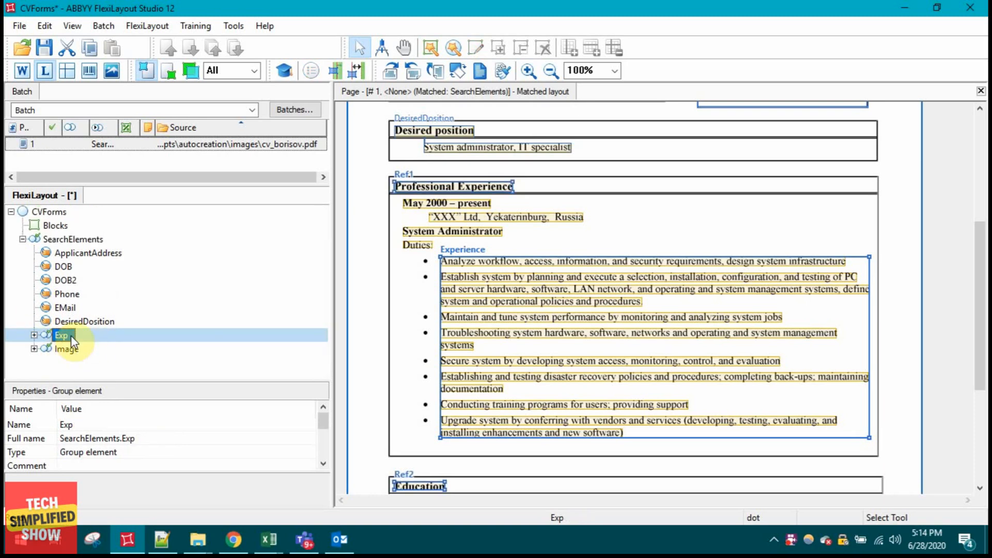
Add a group element named BasicDetails and place it first under SearchElements, above ApplicantAddress.
{"action": "scroll", "coordinate": [607, 289], "scroll_direction": "up", "scroll_amount": 6}
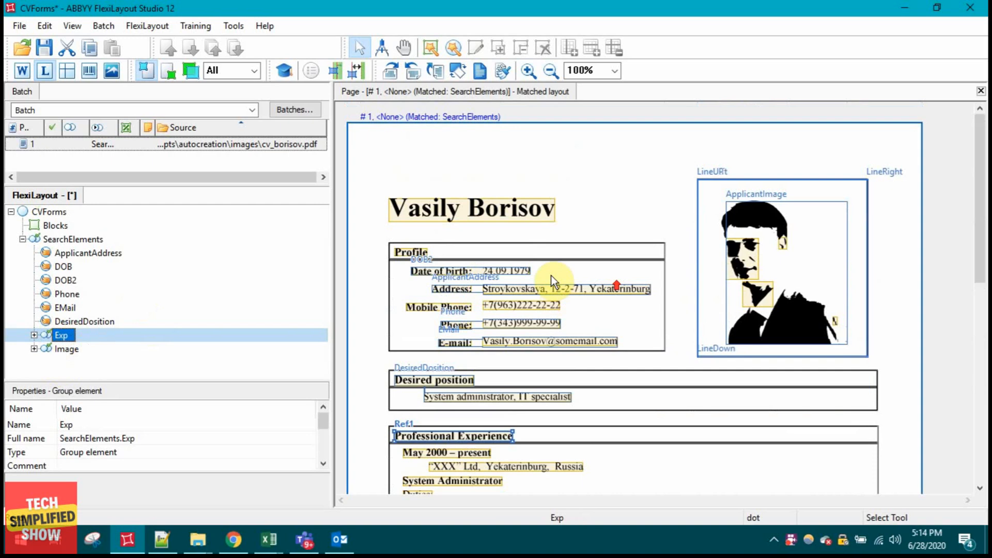
{"action": "scroll", "coordinate": [521, 293], "scroll_direction": "down", "scroll_amount": 3}
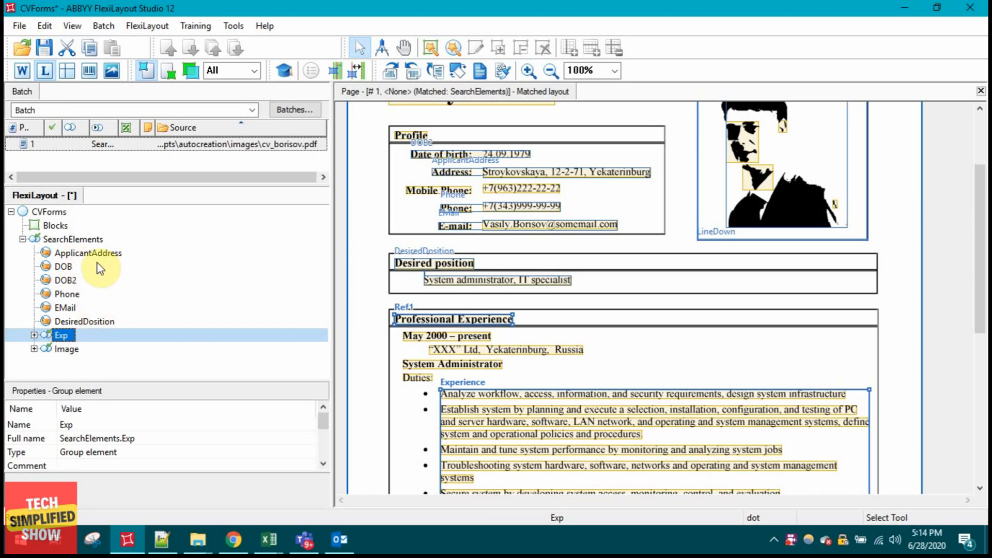
{"action": "right_click", "coordinate": [74, 257]}
{"action": "mouse_move", "coordinate": [137, 259]}
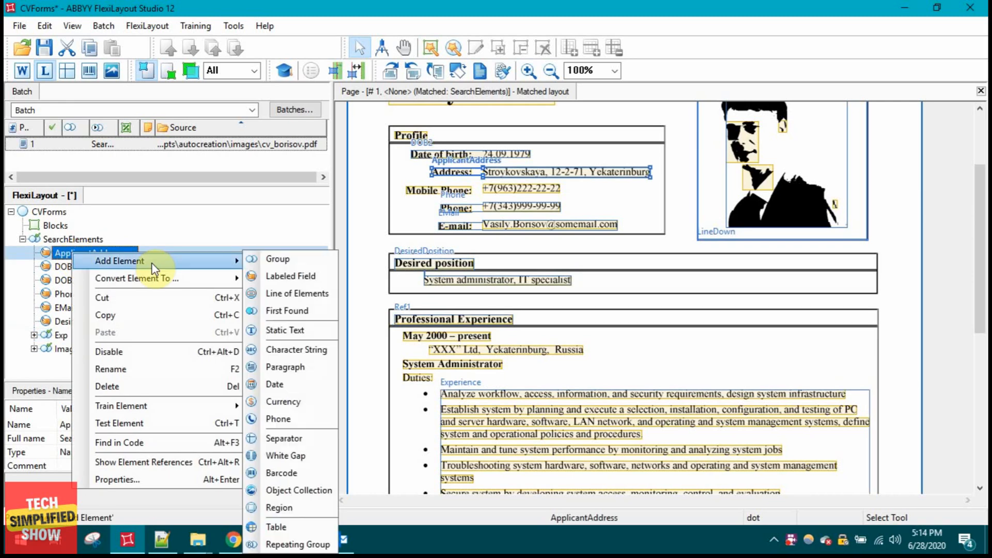
{"action": "left_click", "coordinate": [297, 261]}
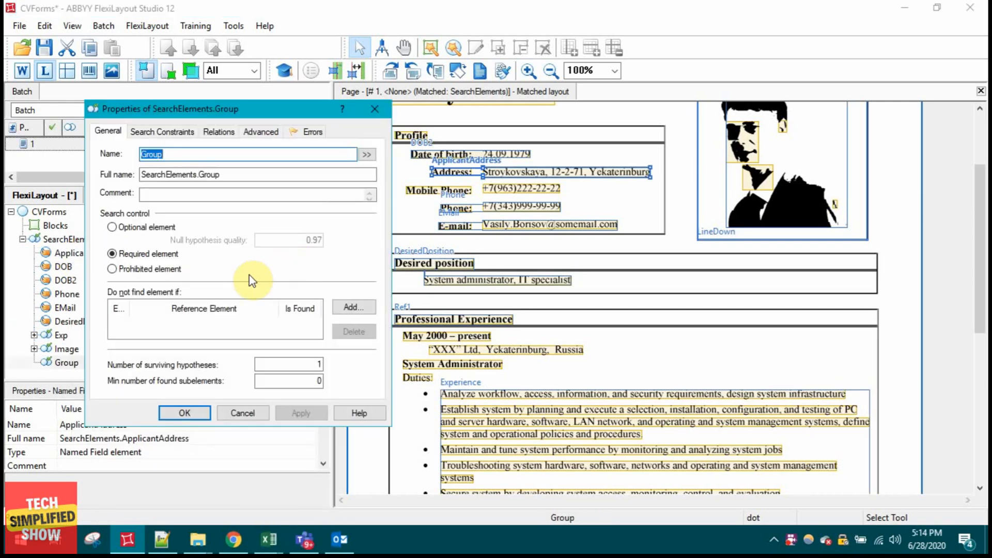
{"action": "type", "text": "Basic Details"}
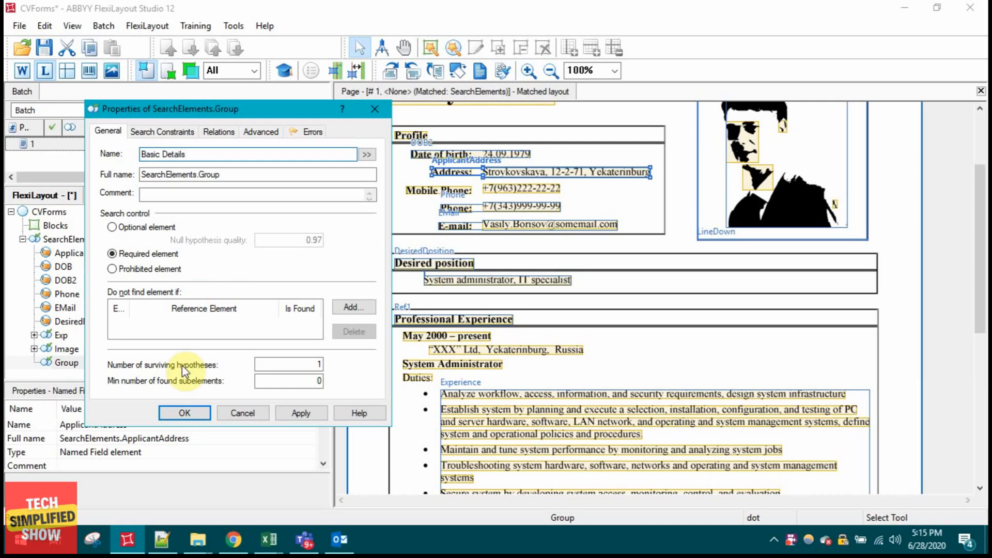
{"action": "left_click", "coordinate": [187, 412]}
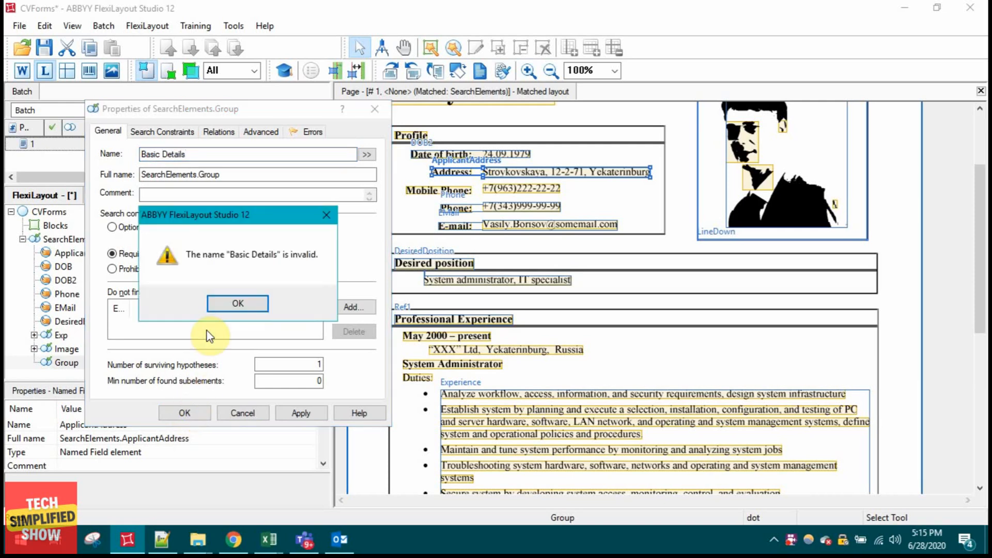
{"action": "left_click", "coordinate": [238, 304]}
{"action": "left_click", "coordinate": [163, 154]}
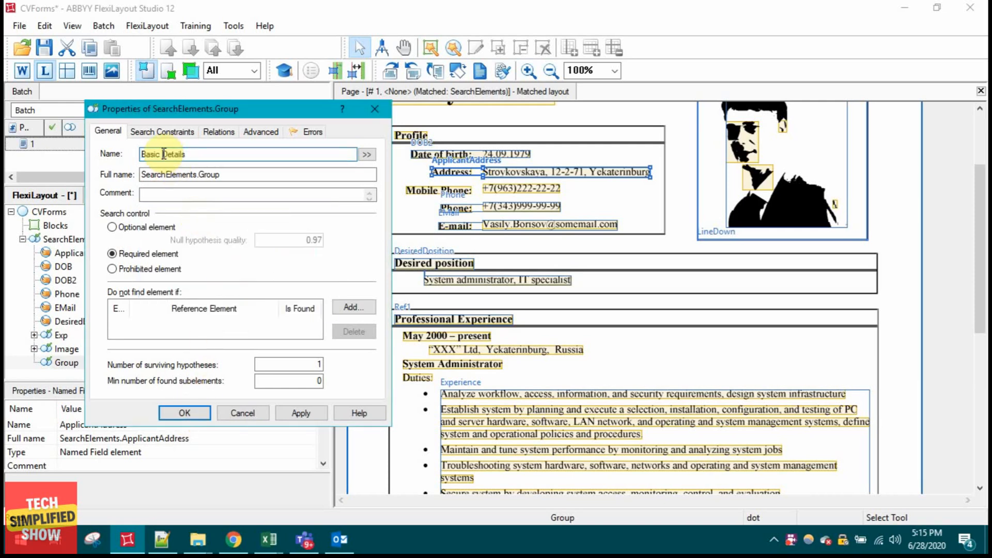
{"action": "key", "text": "BackSpace"}
{"action": "left_click", "coordinate": [187, 412]}
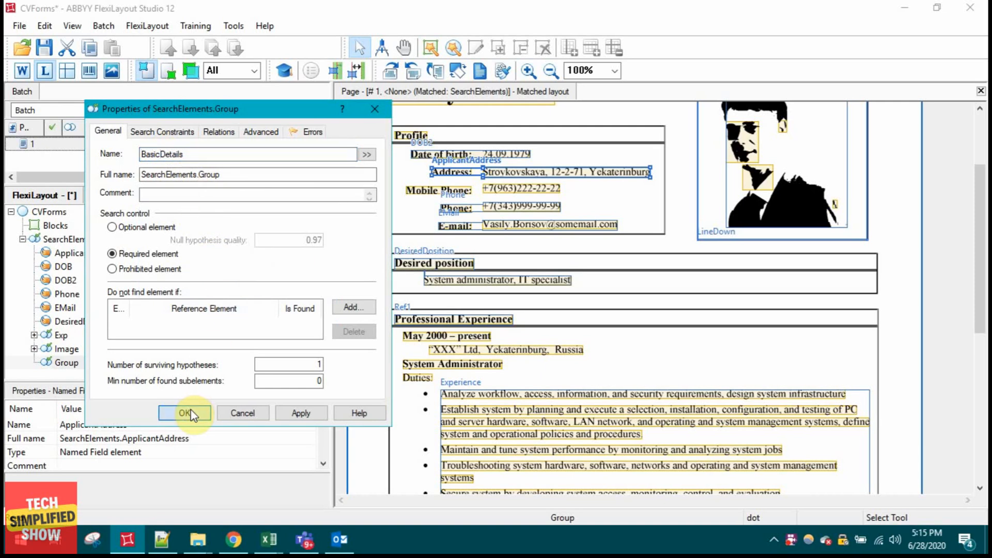
{"action": "left_click_drag", "start_coordinate": [93, 361], "coordinate": [87, 244]}
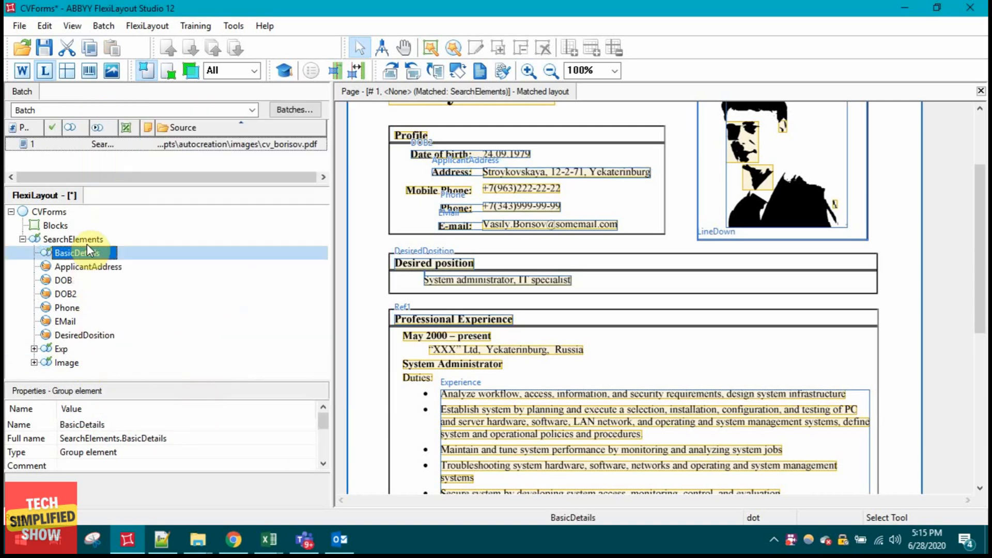
Move the six elements from ApplicantAddress through DesiredDosition into the BasicDetails group and collapse it.
{"action": "left_click", "coordinate": [101, 334]}
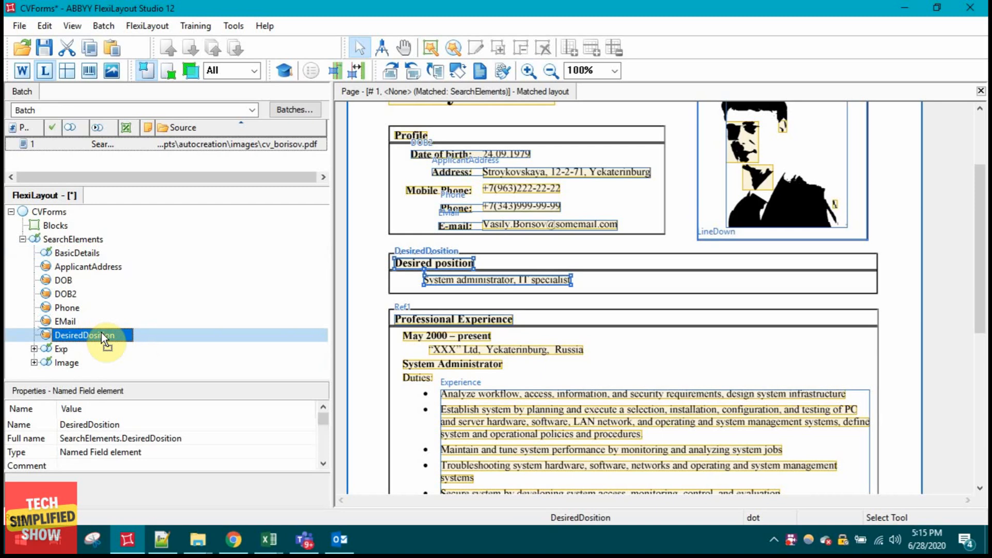
{"action": "left_click_drag", "start_coordinate": [173, 361], "coordinate": [156, 351]}
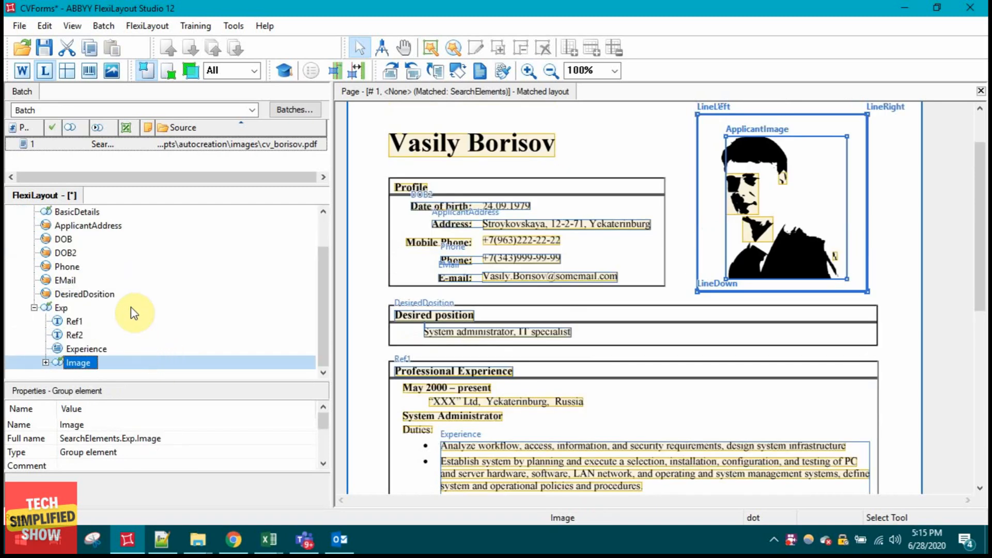
{"action": "left_click", "coordinate": [104, 294]}
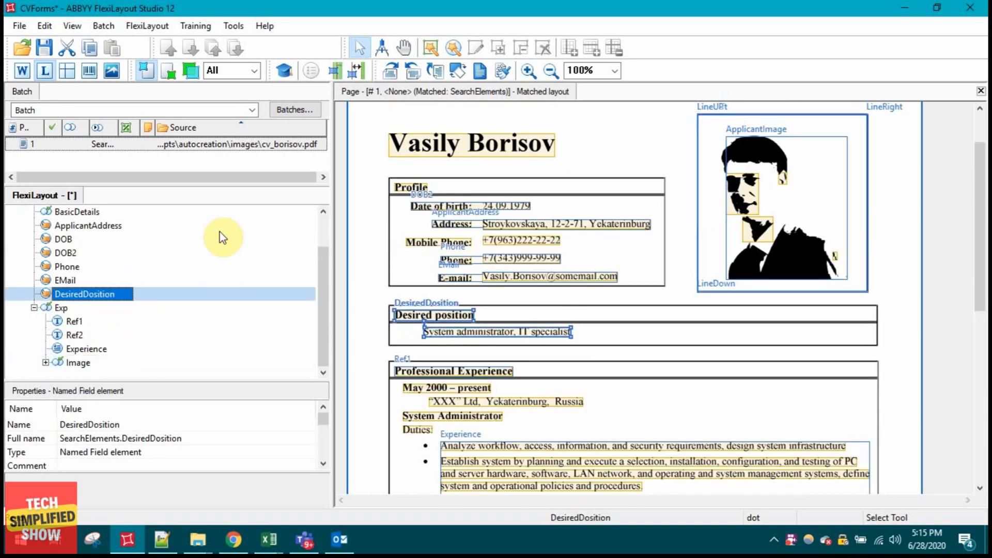
{"action": "key", "text": "shift+Up"}
{"action": "key", "text": "shift+Up"}
{"action": "key", "text": "shift+Up"}
{"action": "key", "text": "shift+Up"}
{"action": "key", "text": "shift+Up"}
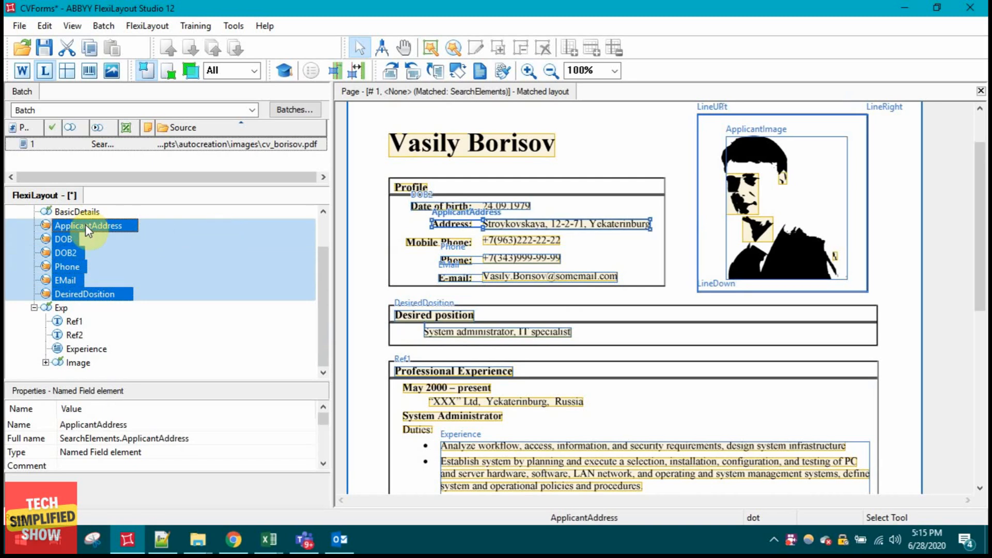
{"action": "left_click_drag", "start_coordinate": [85, 225], "coordinate": [93, 211]}
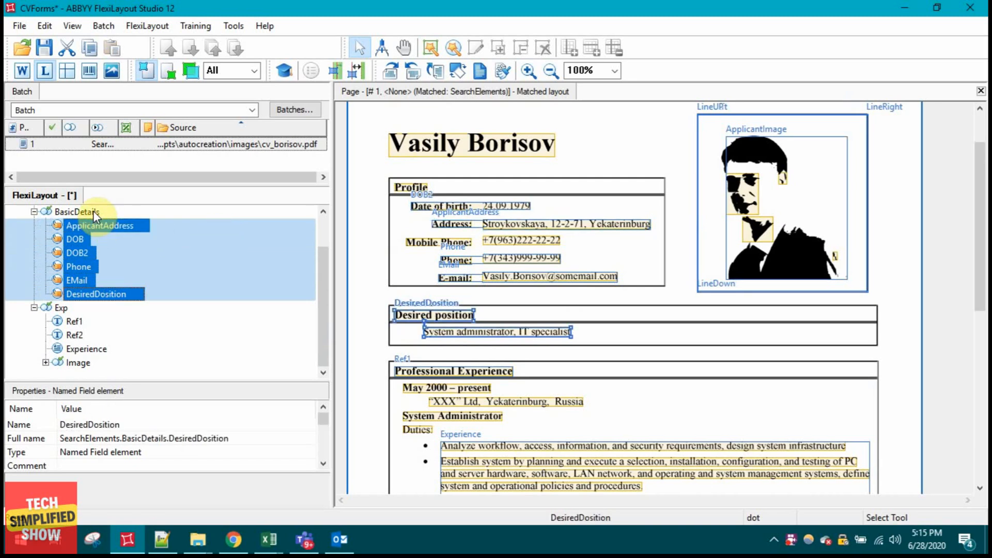
{"action": "left_click", "coordinate": [34, 212]}
Move the Image group out of Exp so that it sits directly under SearchElements, after BasicDetails.
{"action": "left_click", "coordinate": [34, 269]}
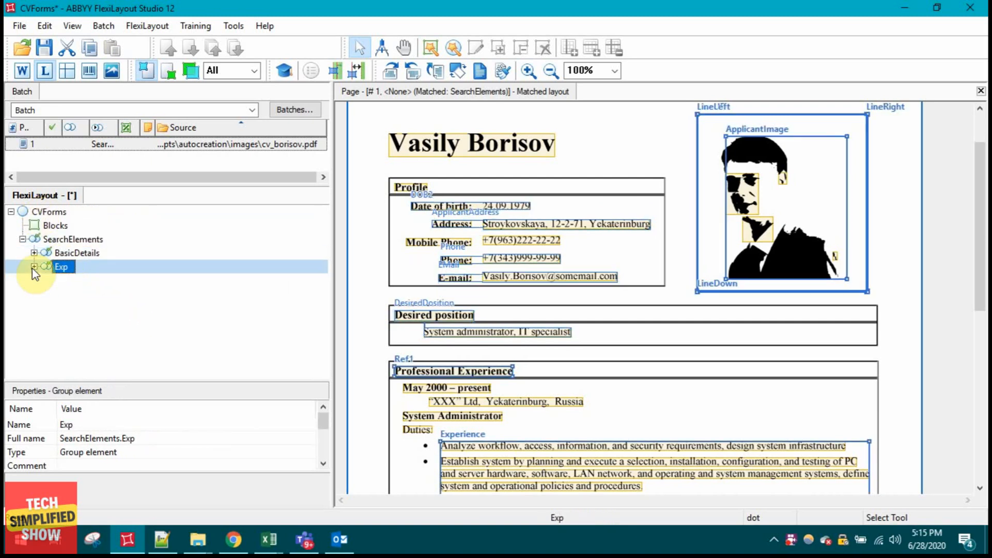
{"action": "left_click", "coordinate": [34, 267]}
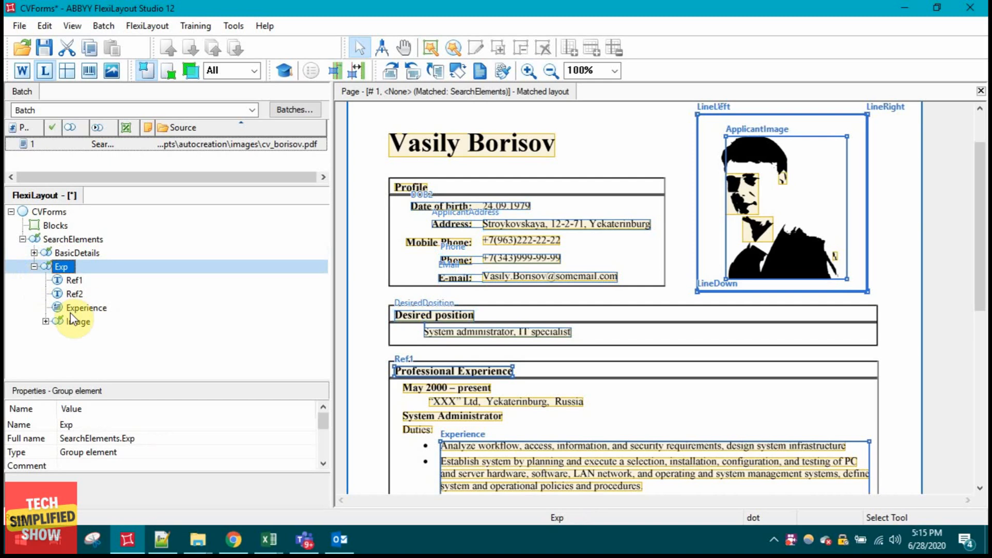
{"action": "left_click", "coordinate": [46, 322]}
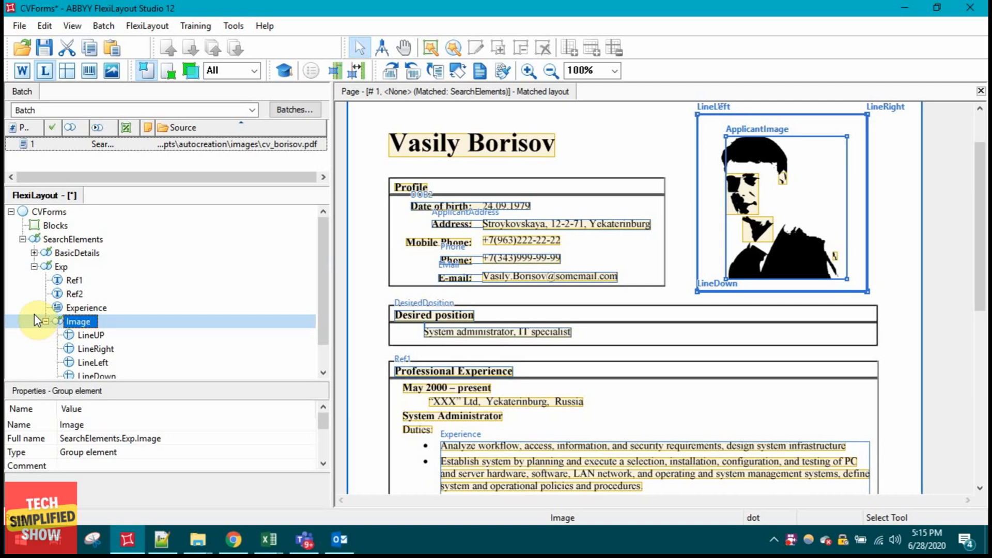
{"action": "left_click", "coordinate": [46, 321]}
{"action": "right_click", "coordinate": [77, 326]}
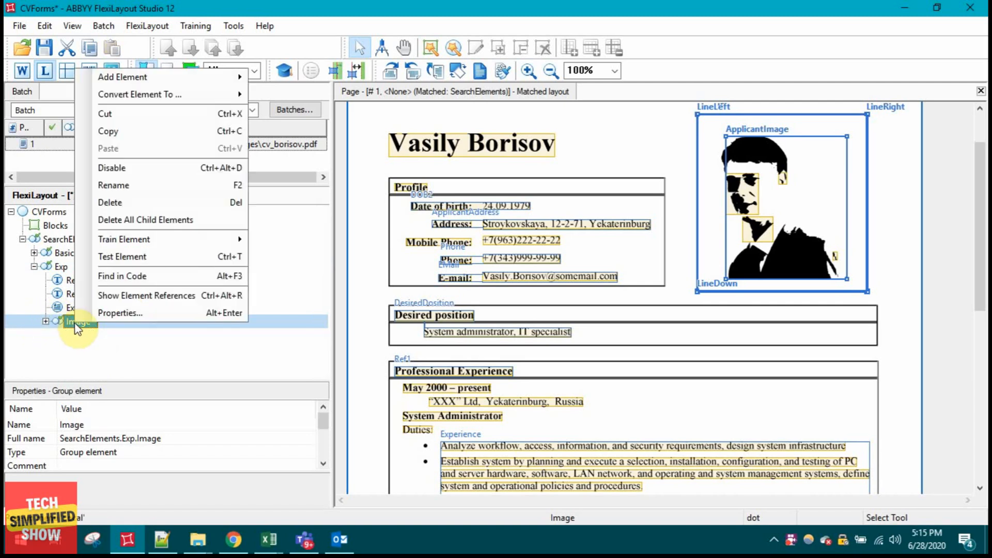
{"action": "left_click", "coordinate": [87, 355]}
{"action": "left_click_drag", "start_coordinate": [73, 323], "coordinate": [73, 261]}
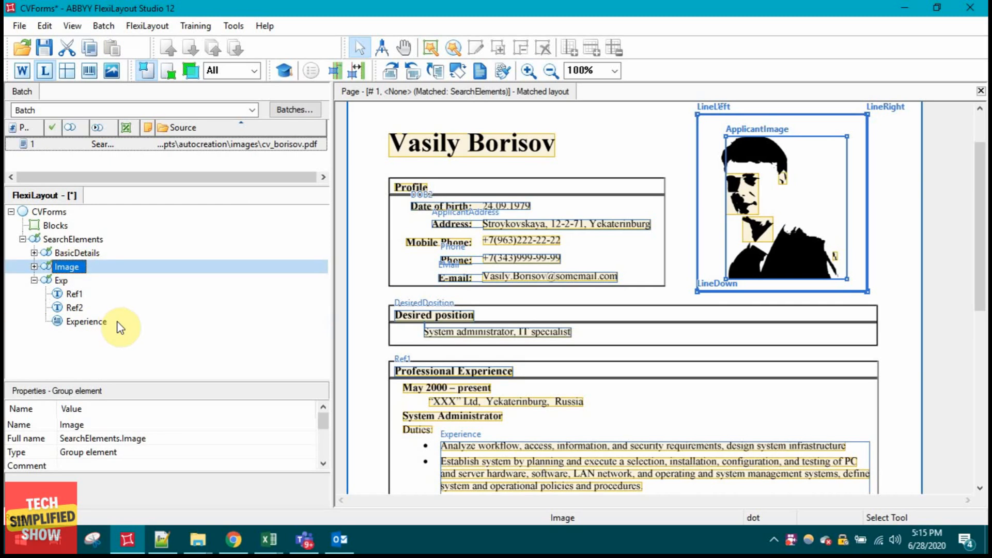
Collapse the Exp group and reorder it between the BasicDetails and Image groups.
{"action": "left_click", "coordinate": [34, 281]}
{"action": "left_click", "coordinate": [64, 279]}
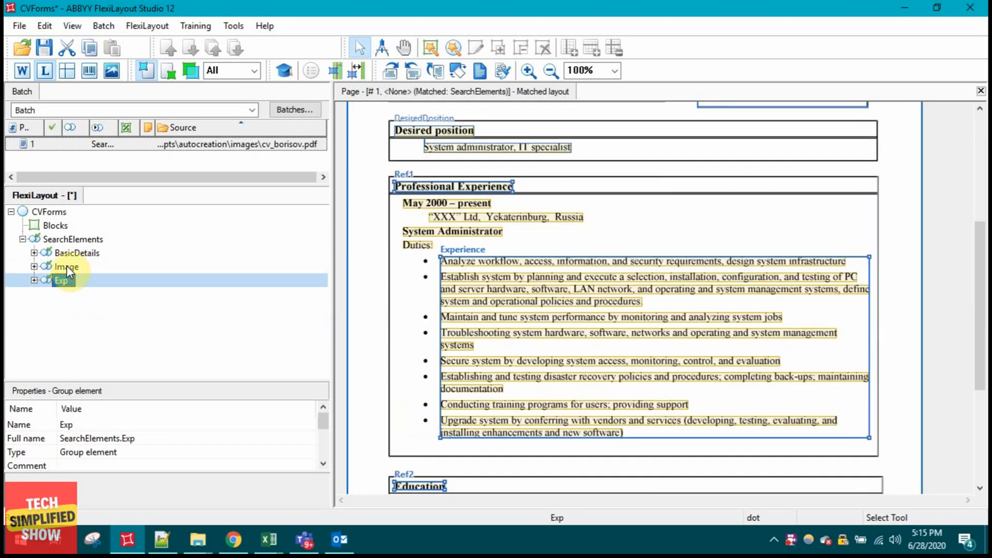
{"action": "left_click_drag", "start_coordinate": [64, 280], "coordinate": [64, 262]}
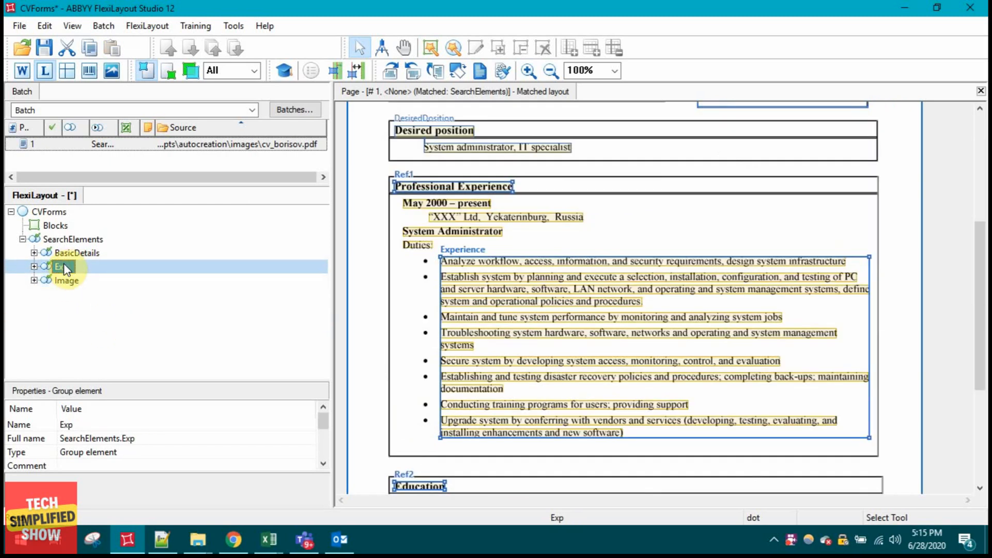
{"action": "left_click", "coordinate": [88, 318]}
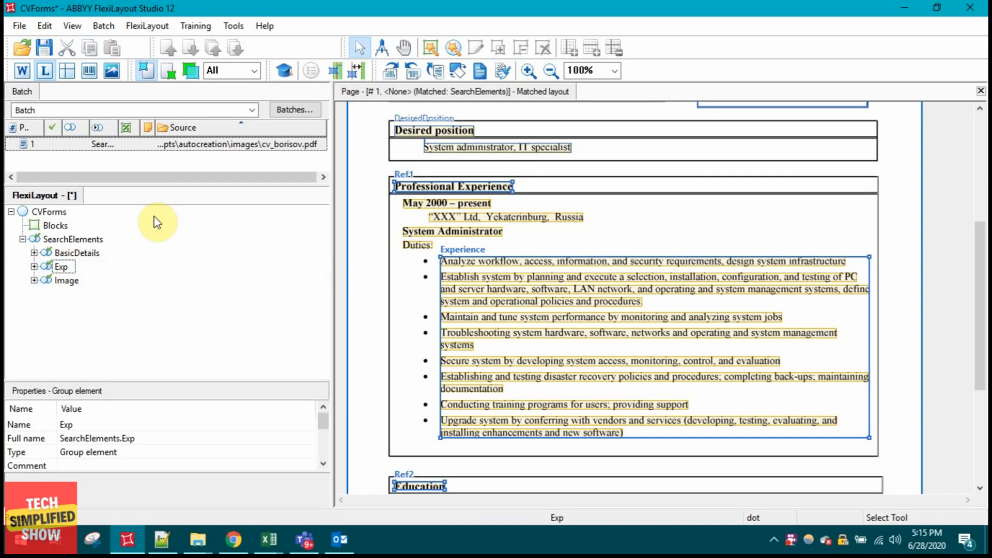
Match the FlexiLayout against page 1 of the batch and close the log.
{"action": "right_click", "coordinate": [162, 145]}
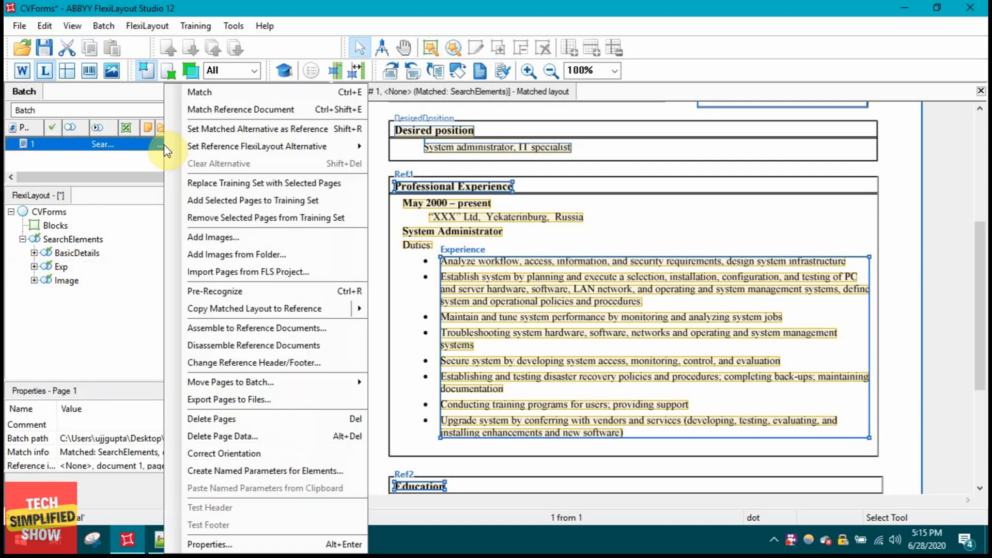
{"action": "left_click", "coordinate": [206, 93]}
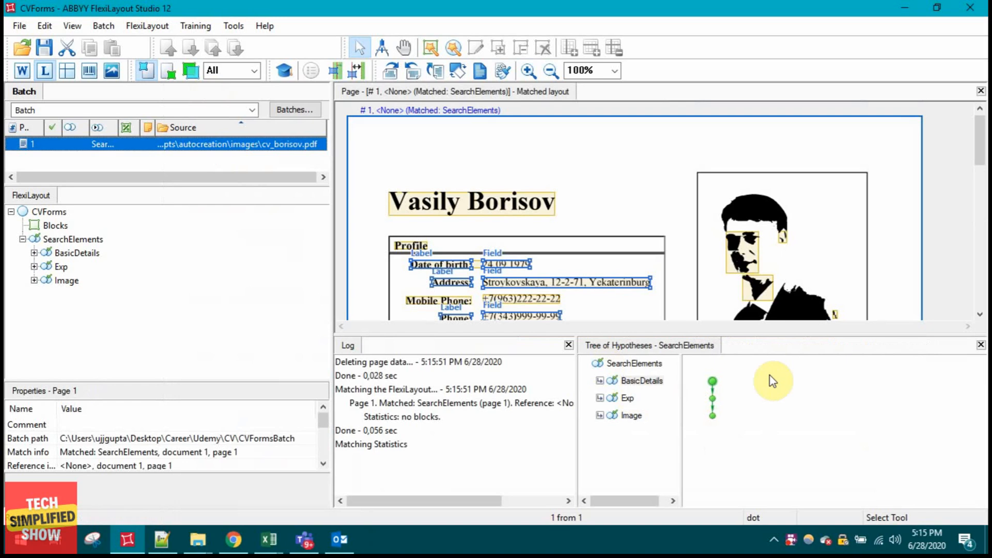
{"action": "left_click", "coordinate": [568, 345]}
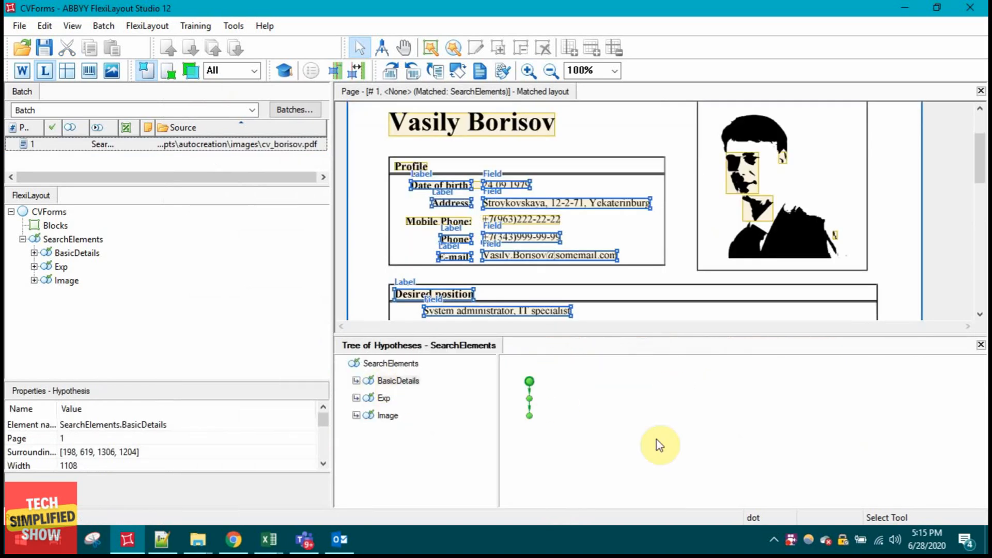
Examine the BasicDetails hypotheses element by element, from ApplicantAddress to DesiredDosition.
{"action": "double_click", "coordinate": [364, 381]}
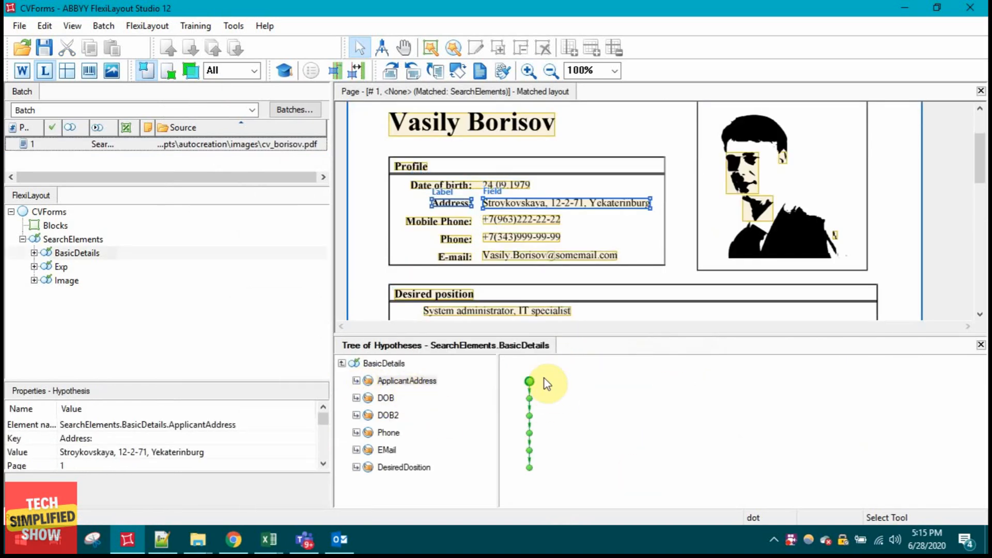
{"action": "left_click", "coordinate": [402, 382]}
{"action": "left_click", "coordinate": [396, 399]}
{"action": "left_click", "coordinate": [395, 414]}
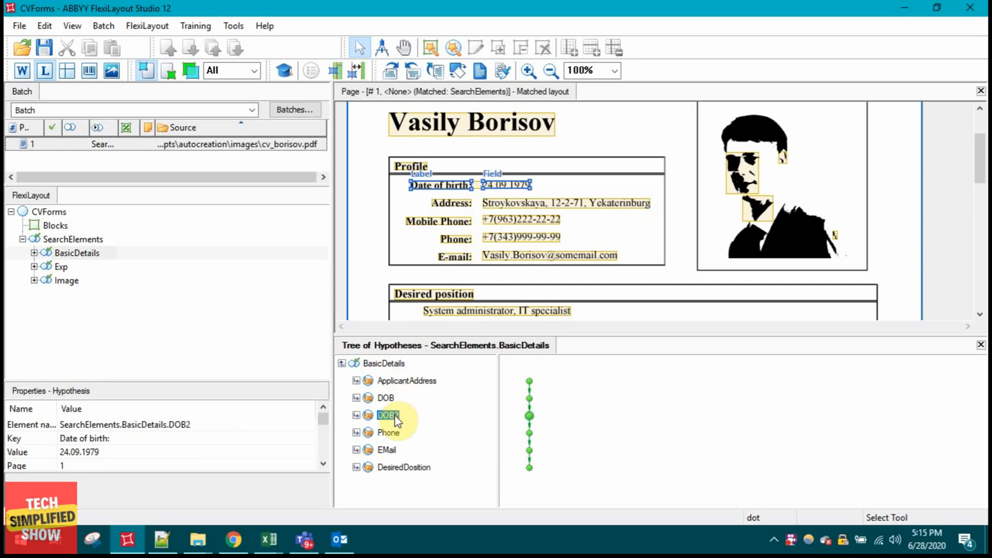
{"action": "left_click", "coordinate": [392, 433]}
{"action": "left_click", "coordinate": [391, 450]}
{"action": "left_click", "coordinate": [401, 468]}
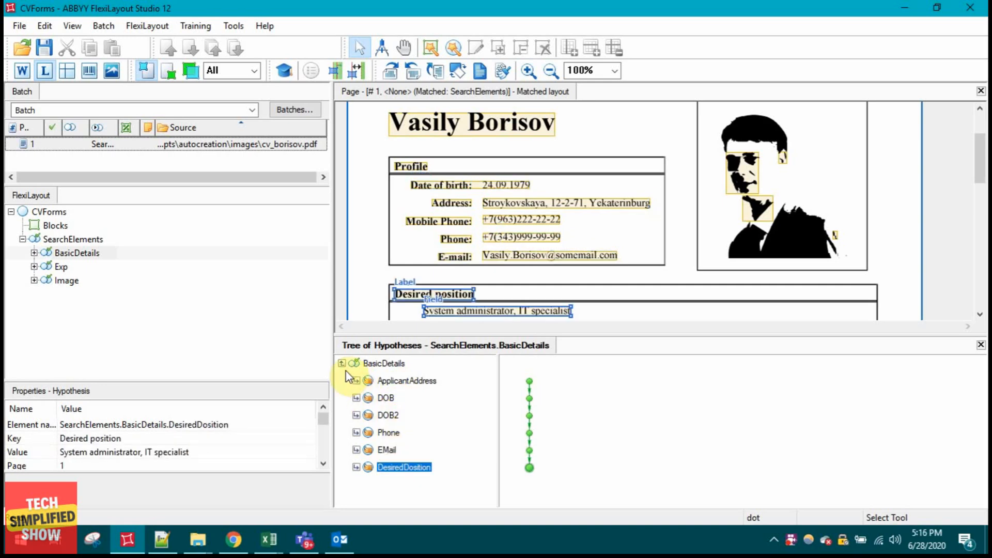
Examine the Exp group's hypotheses for Ref1, Ref2 and Experience on the page.
{"action": "left_click", "coordinate": [343, 364]}
{"action": "left_click", "coordinate": [383, 398]}
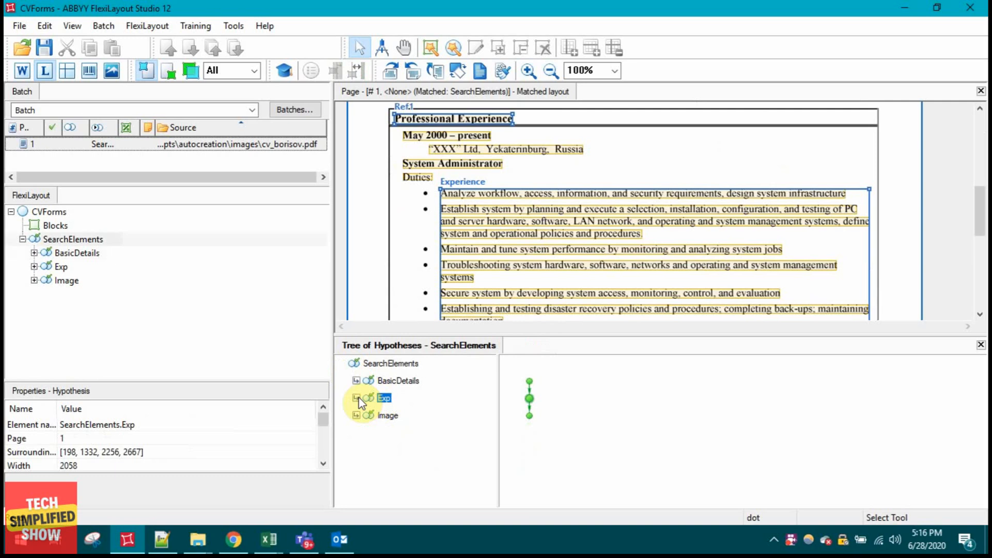
{"action": "double_click", "coordinate": [363, 399]}
{"action": "left_click", "coordinate": [385, 381]}
{"action": "left_click", "coordinate": [385, 398]}
{"action": "left_click", "coordinate": [396, 415]}
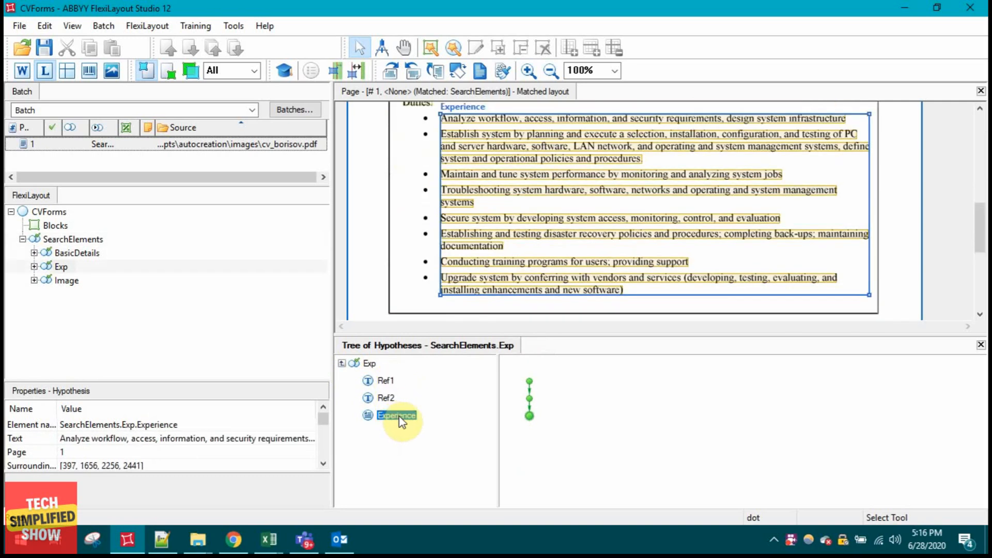
Examine the Image group's hypotheses for ApplicantImage and its border lines, and return to the SearchElements level.
{"action": "left_click", "coordinate": [342, 364]}
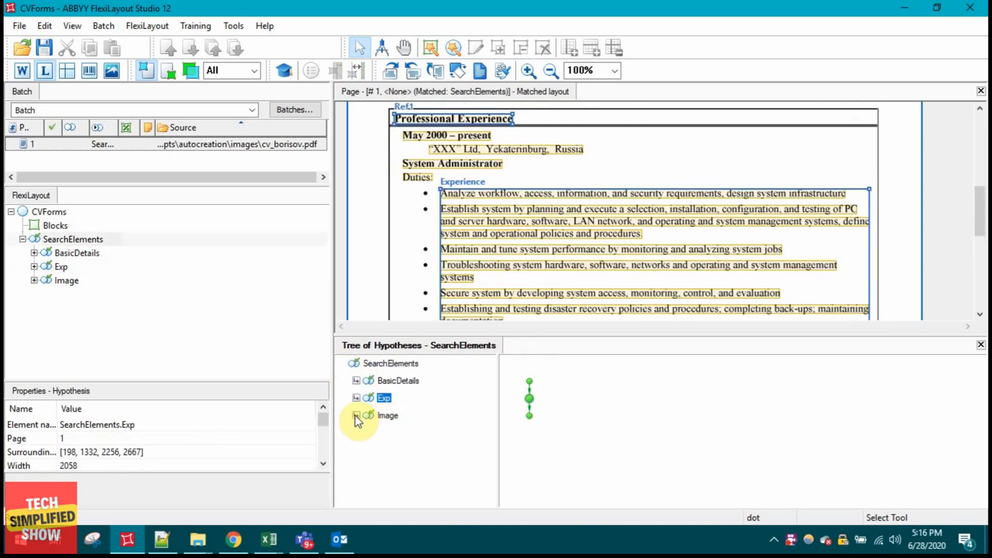
{"action": "double_click", "coordinate": [362, 414]}
{"action": "left_click", "coordinate": [402, 451]}
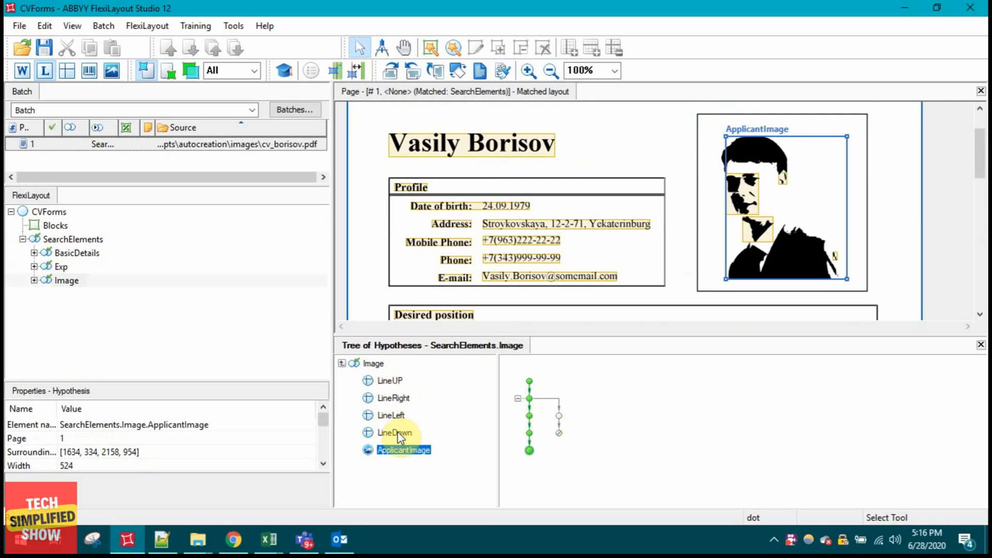
{"action": "left_click", "coordinate": [400, 415]}
{"action": "left_click", "coordinate": [397, 398]}
{"action": "left_click", "coordinate": [389, 381]}
{"action": "left_click", "coordinate": [342, 364]}
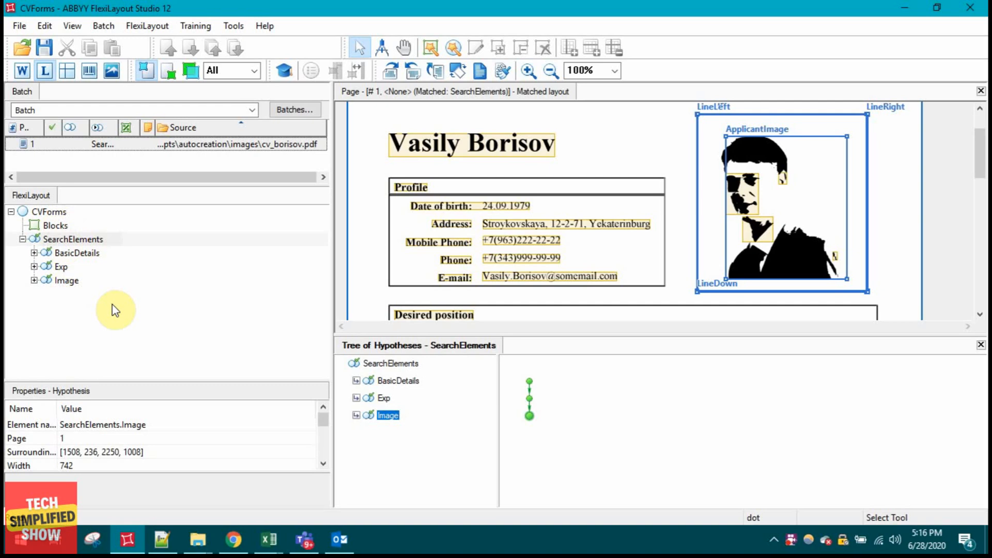
Review the elements inside the BasicDetails and Image groups of the FlexiLayout, and collapse both groups again.
{"action": "left_click", "coordinate": [36, 255]}
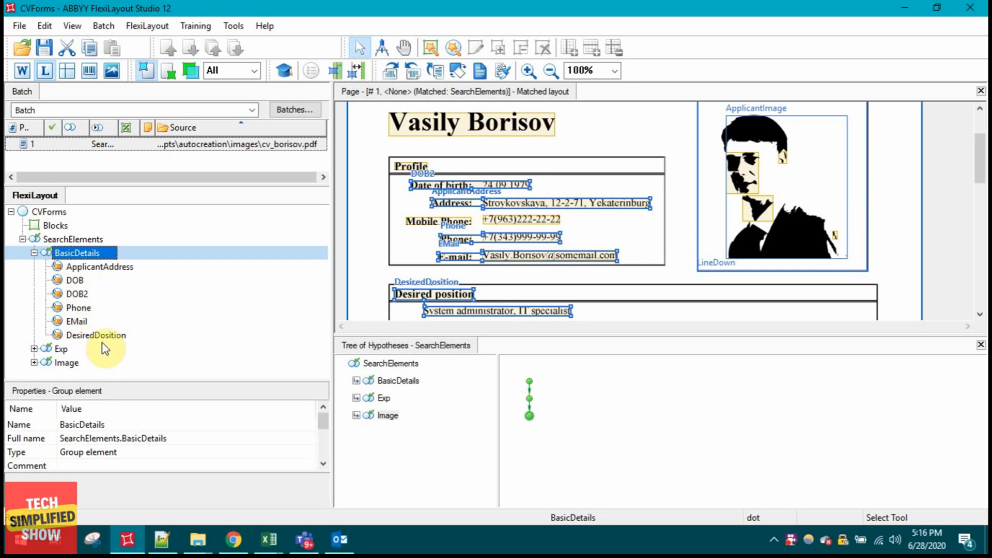
{"action": "left_click", "coordinate": [33, 362]}
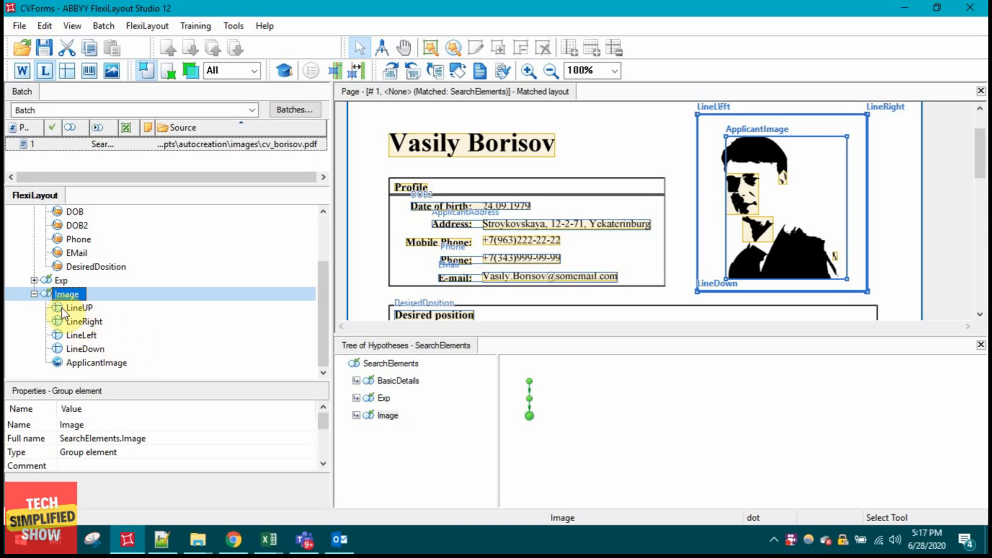
{"action": "left_click", "coordinate": [34, 294]}
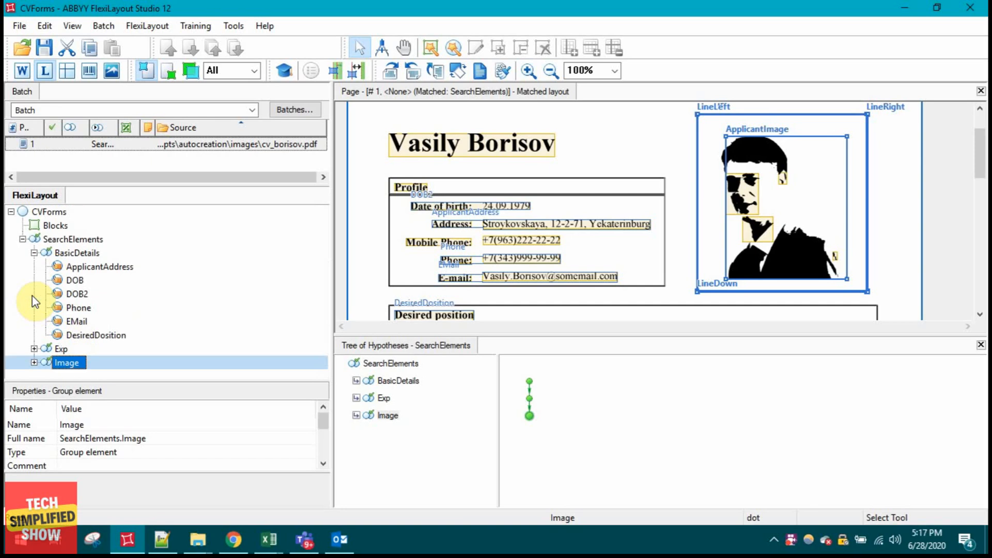
{"action": "left_click", "coordinate": [35, 252]}
{"action": "left_click", "coordinate": [88, 255]}
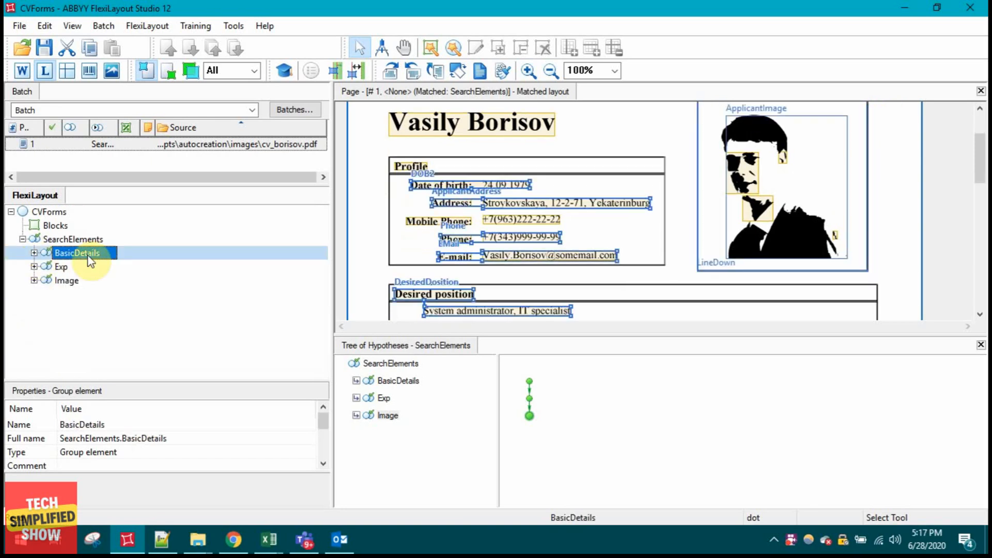
Add a text block named DOB under Blocks with SearchElements.BasicDetails.DOB.Field as its source element.
{"action": "right_click", "coordinate": [53, 224]}
{"action": "mouse_move", "coordinate": [92, 233]}
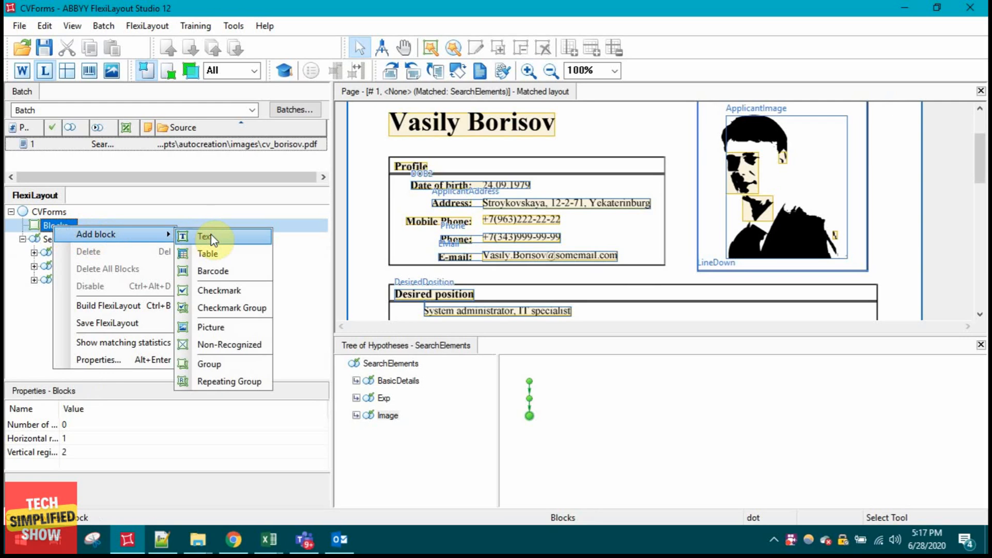
{"action": "left_click", "coordinate": [232, 242]}
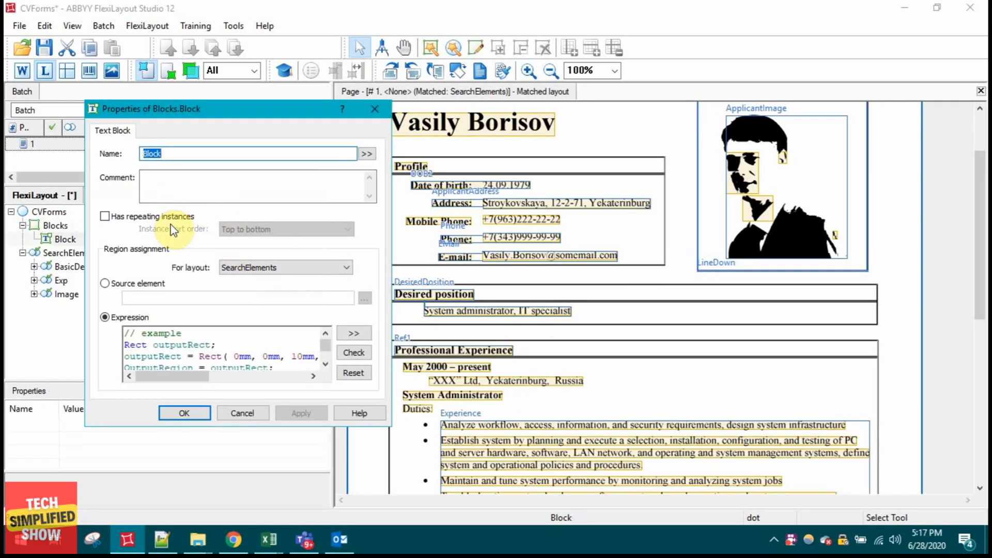
{"action": "type", "text": "DOB"}
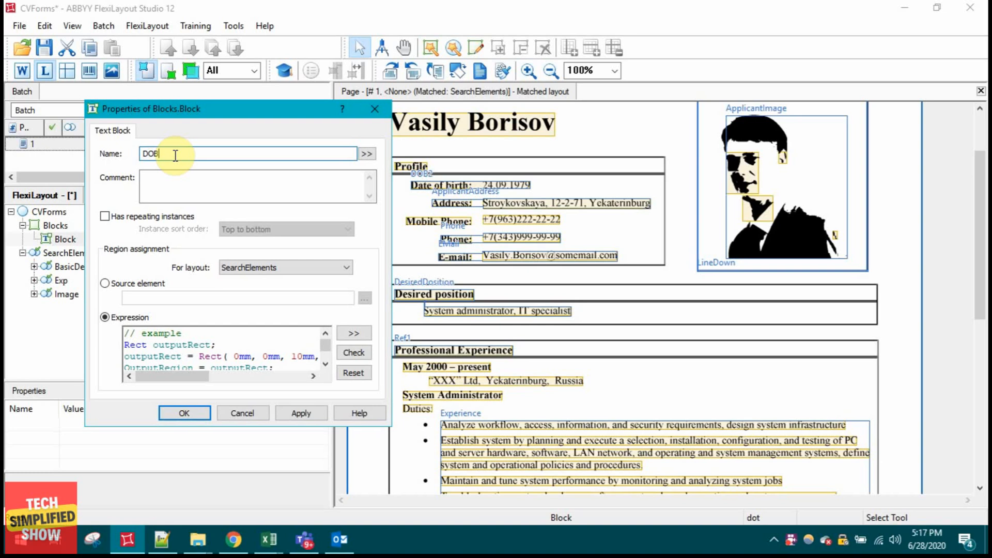
{"action": "double_click", "coordinate": [145, 154]}
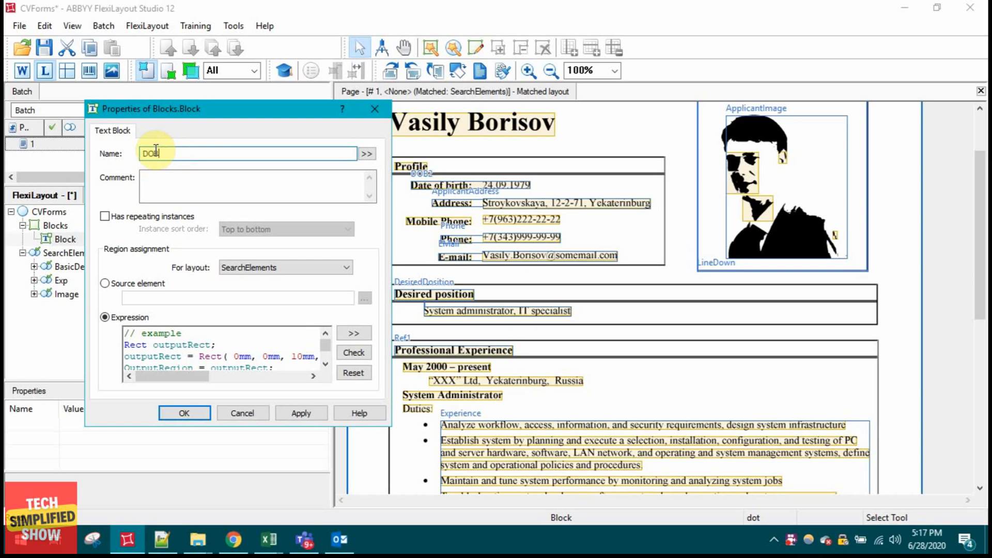
{"action": "left_click", "coordinate": [128, 287]}
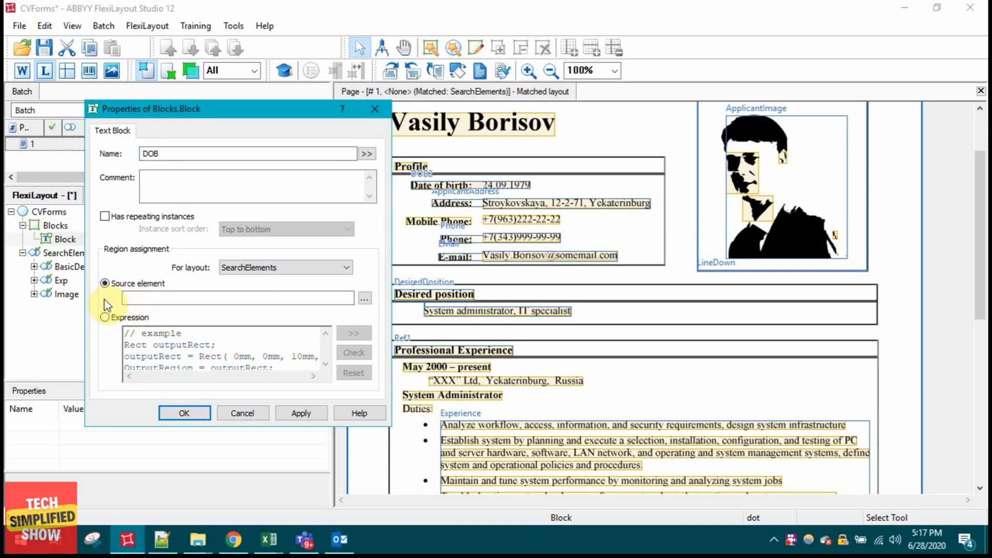
{"action": "left_click", "coordinate": [364, 299]}
{"action": "scroll", "coordinate": [259, 316], "scroll_direction": "up", "scroll_amount": 10}
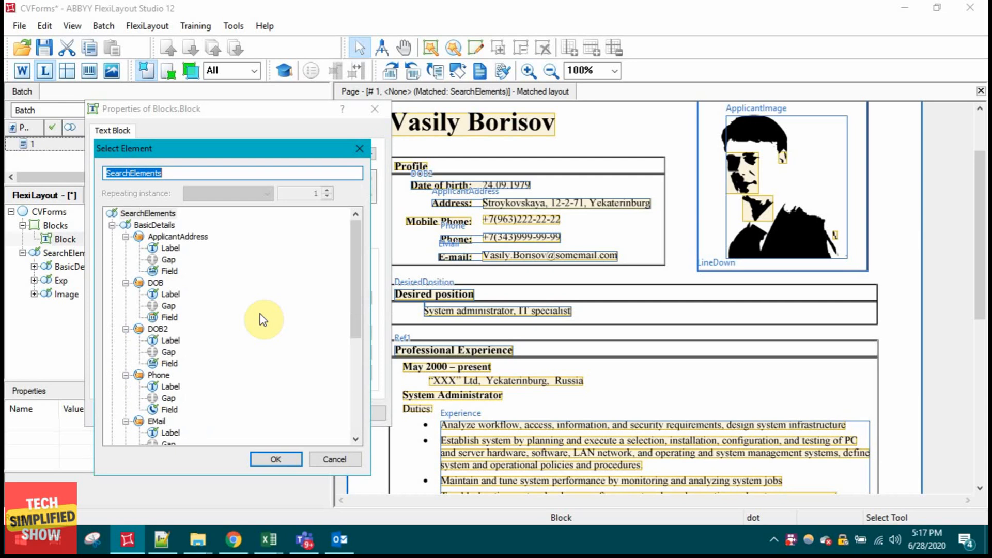
{"action": "left_click", "coordinate": [167, 317]}
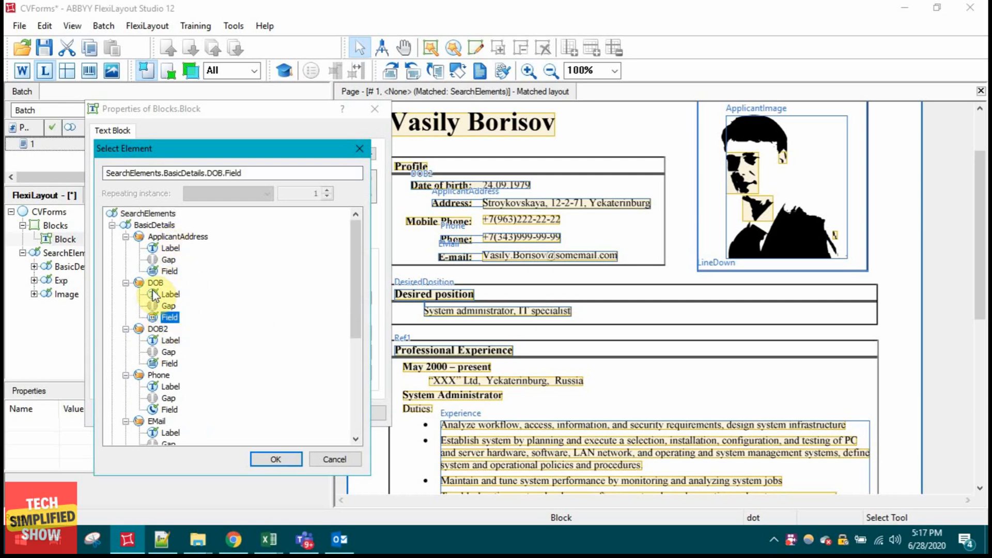
{"action": "left_click", "coordinate": [277, 461]}
{"action": "left_click", "coordinate": [199, 413]}
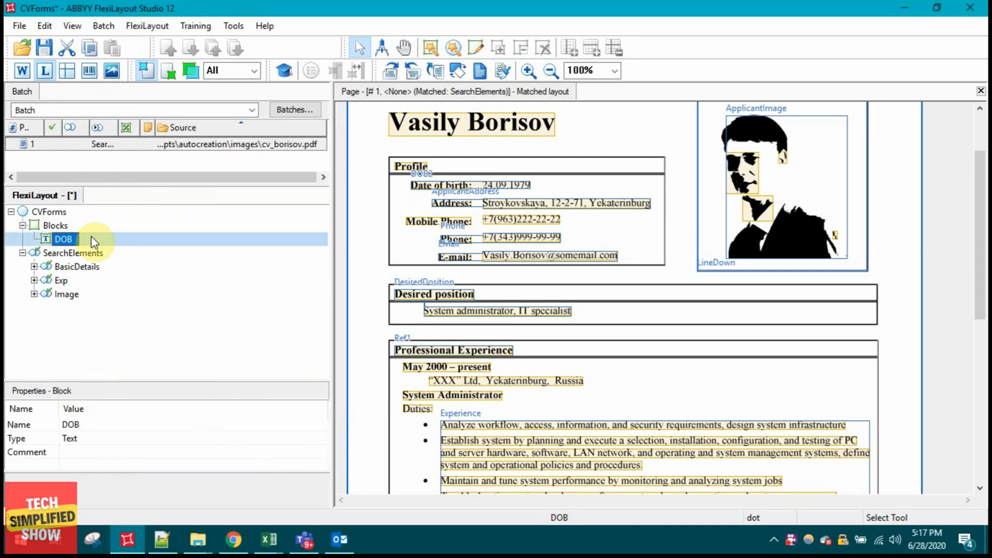
Add a text block named Address under Blocks with SearchElements.BasicDetails.ApplicantAddress.Field as its source element.
{"action": "right_click", "coordinate": [70, 241]}
{"action": "mouse_move", "coordinate": [129, 246]}
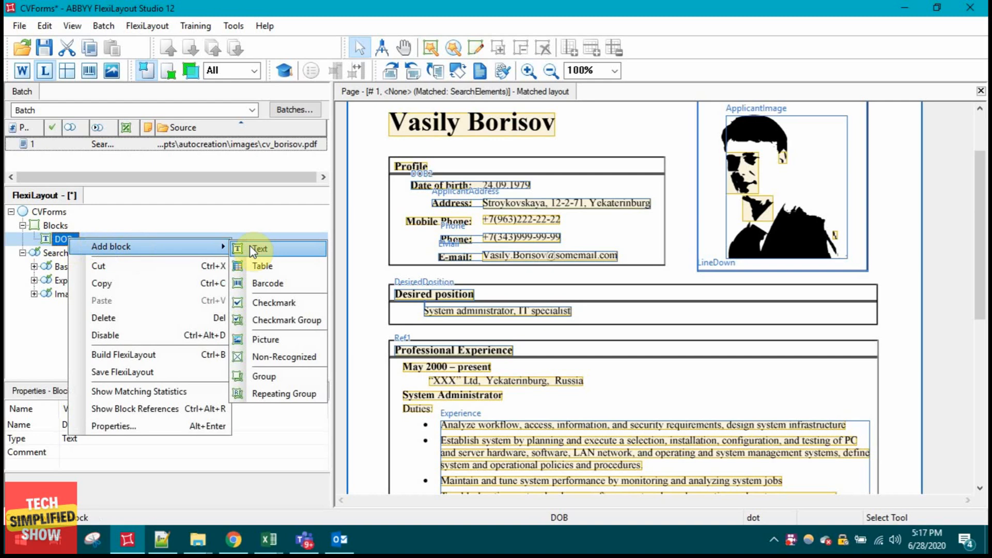
{"action": "left_click", "coordinate": [258, 251]}
{"action": "type", "text": "Address"}
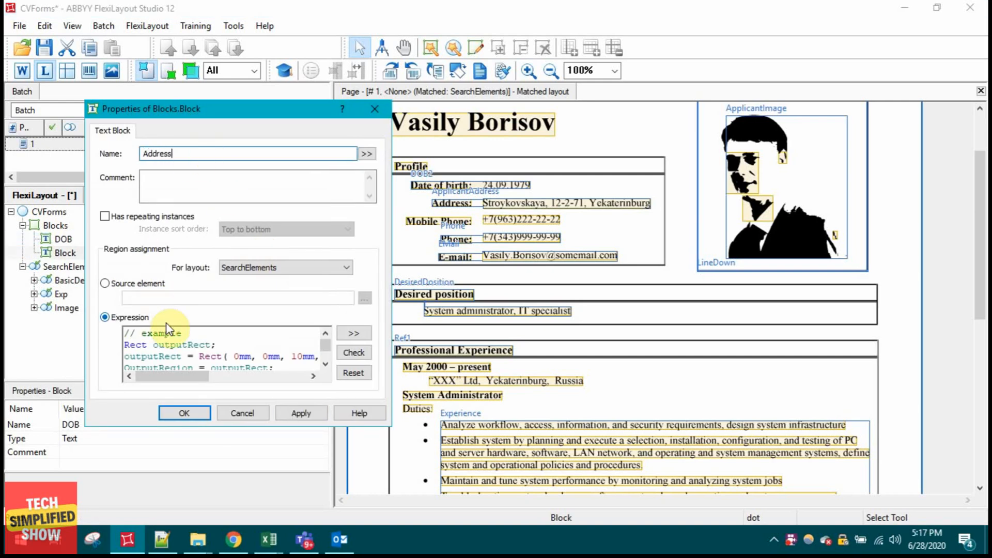
{"action": "left_click", "coordinate": [150, 284]}
{"action": "left_click", "coordinate": [365, 298]}
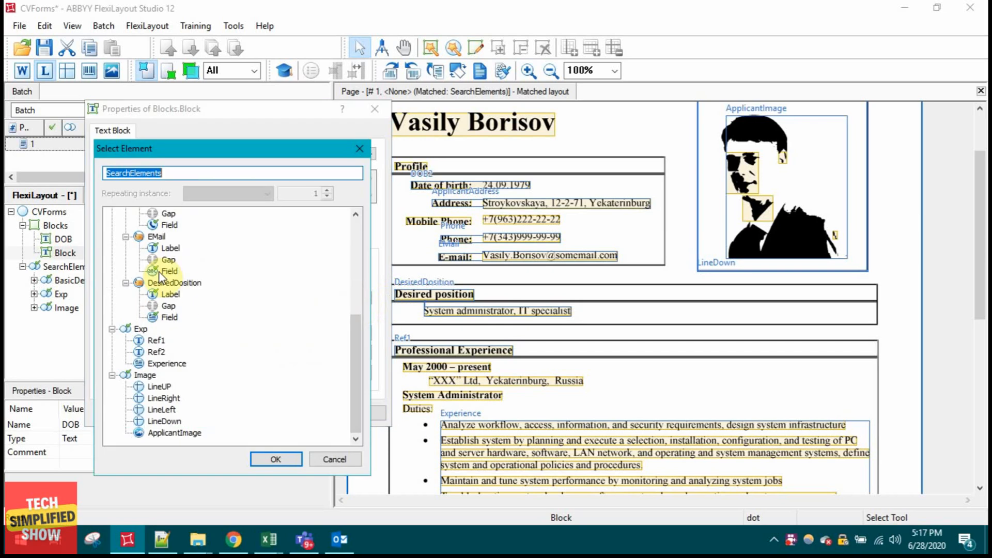
{"action": "scroll", "coordinate": [199, 300], "scroll_direction": "up", "scroll_amount": 5}
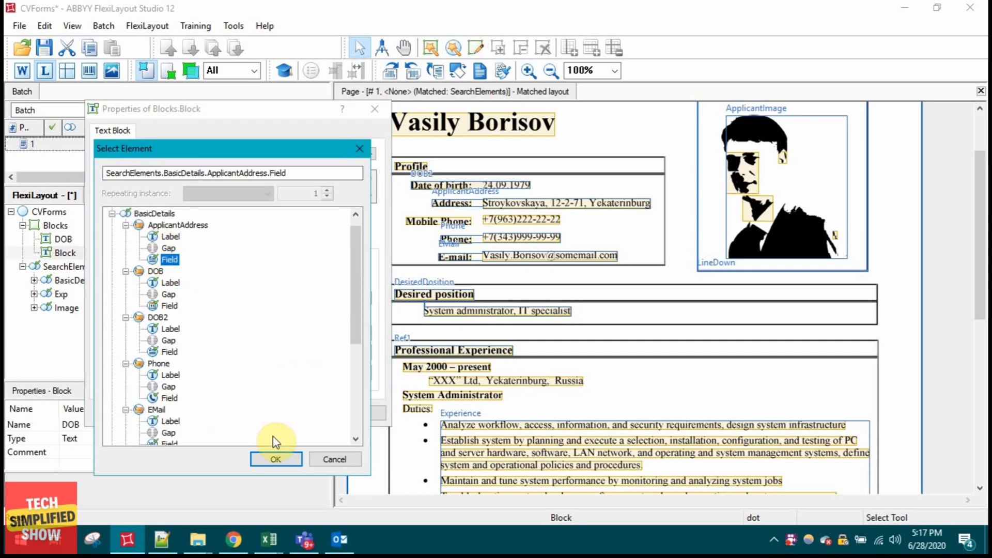
{"action": "left_click", "coordinate": [274, 458]}
{"action": "left_click", "coordinate": [183, 414]}
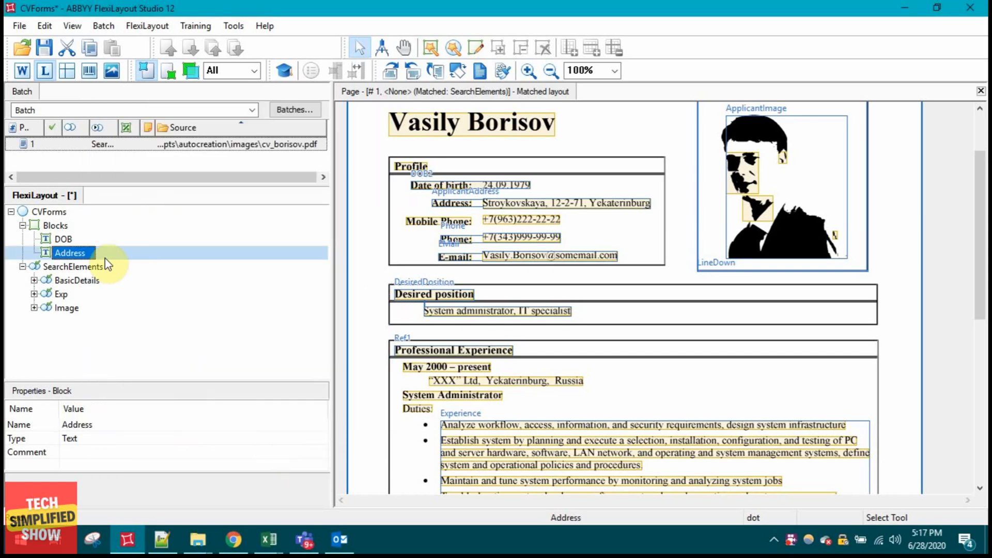
Add another text block under Blocks and name it Email.
{"action": "left_click", "coordinate": [69, 265]}
{"action": "right_click", "coordinate": [78, 252]}
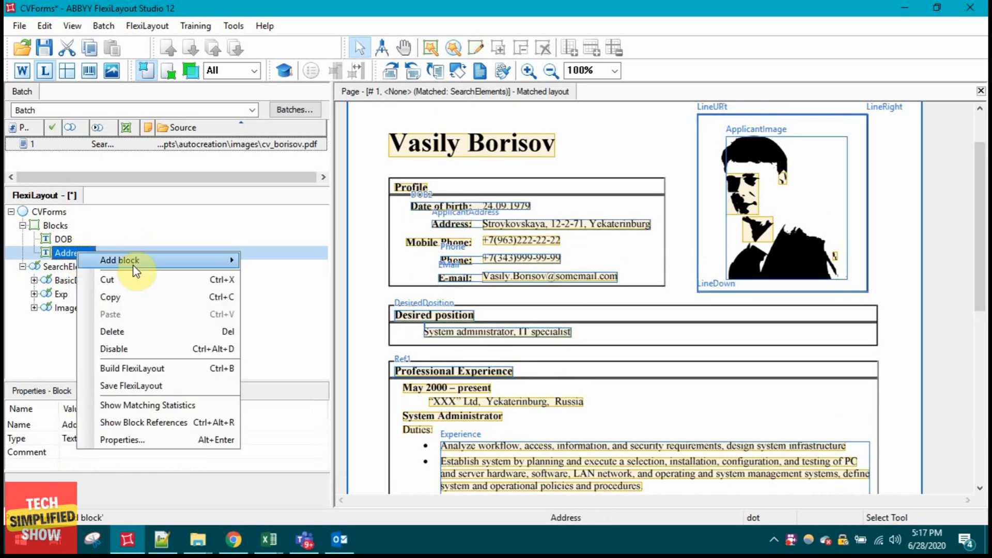
{"action": "mouse_move", "coordinate": [155, 260]}
{"action": "left_click", "coordinate": [261, 261]}
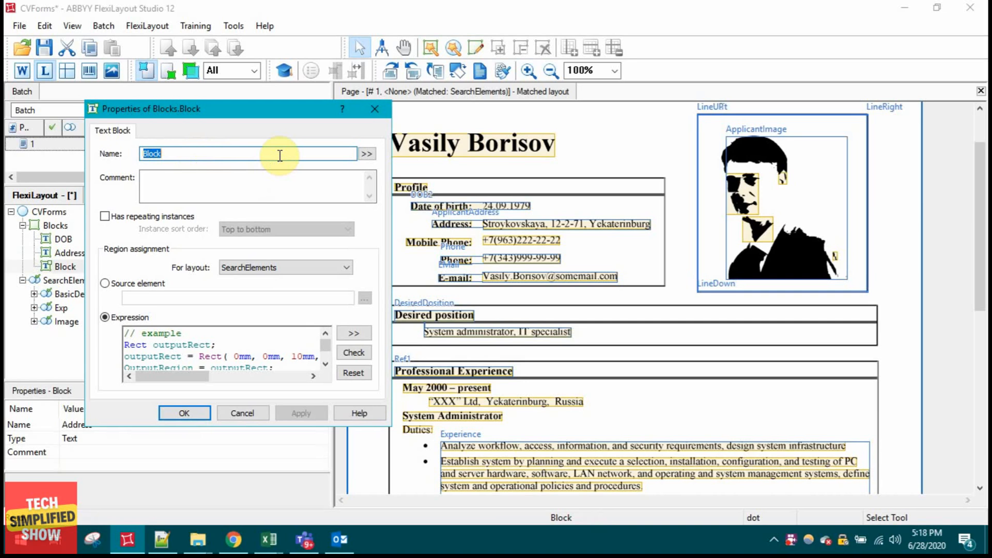
{"action": "type", "text": "Email"}
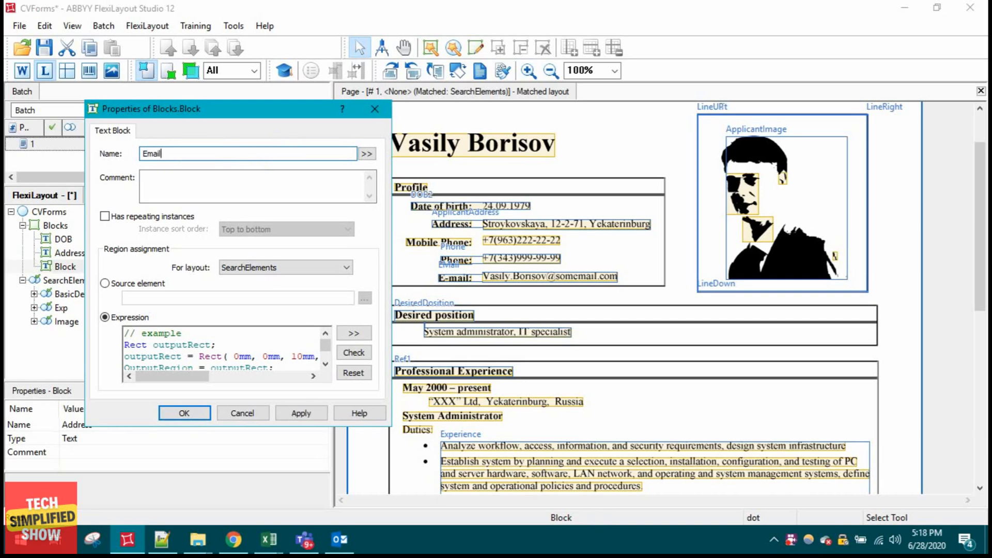